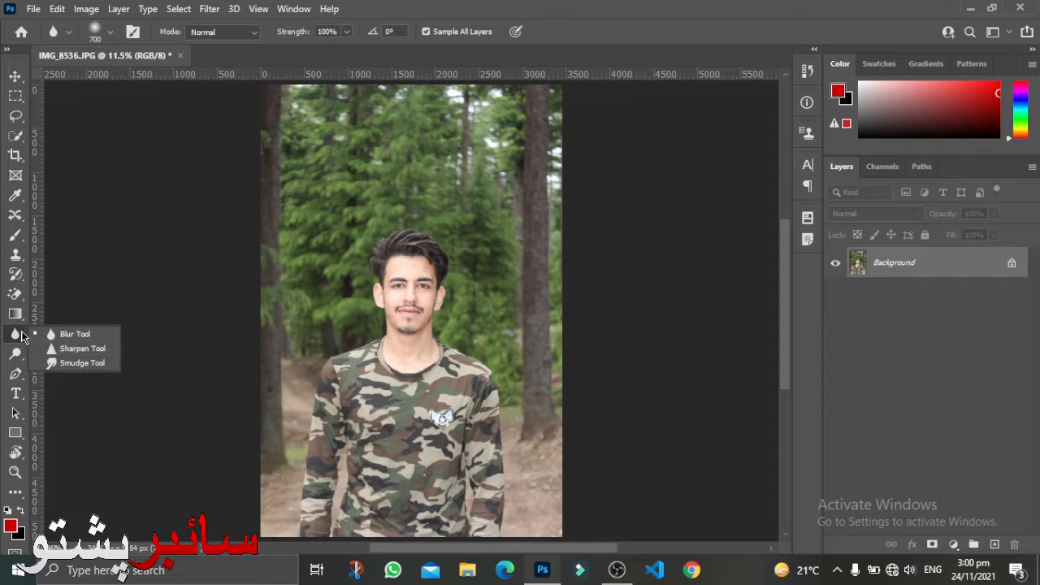
- Choose the Blur tool and set its strength to 100%
click(18, 336)
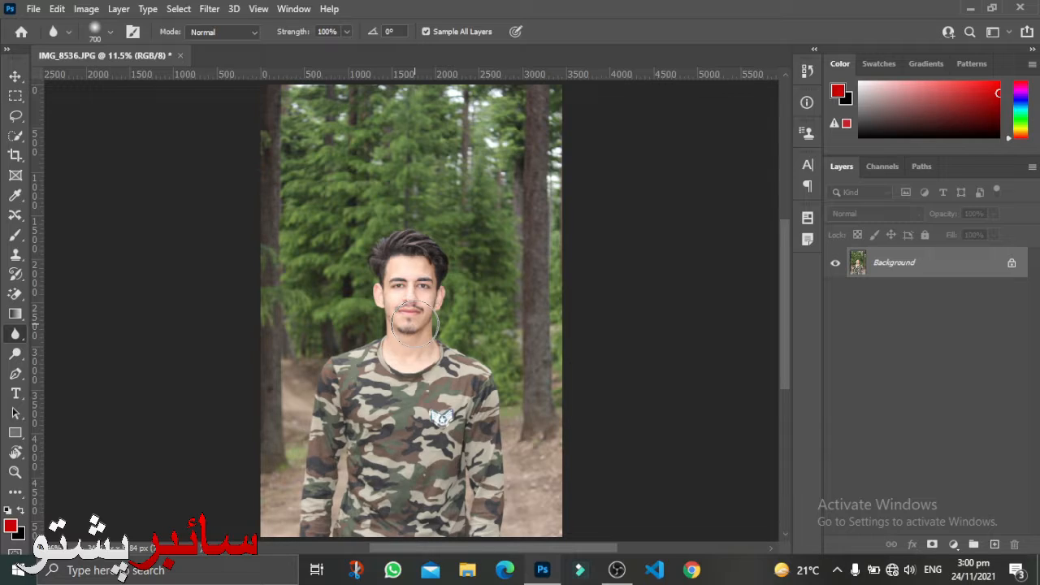
mouse_move(414, 324)
mouse_down()
mouse_move(405, 291)
mouse_move(412, 304)
mouse_move(434, 297)
mouse_move(412, 311)
mouse_up()
click(345, 32)
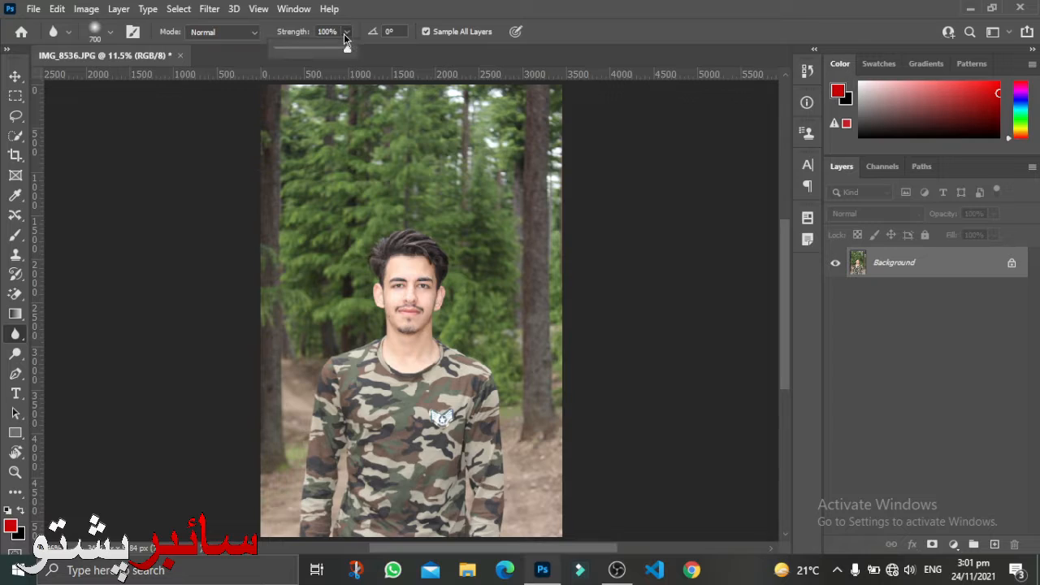
drag(344, 51, 365, 66)
click(345, 31)
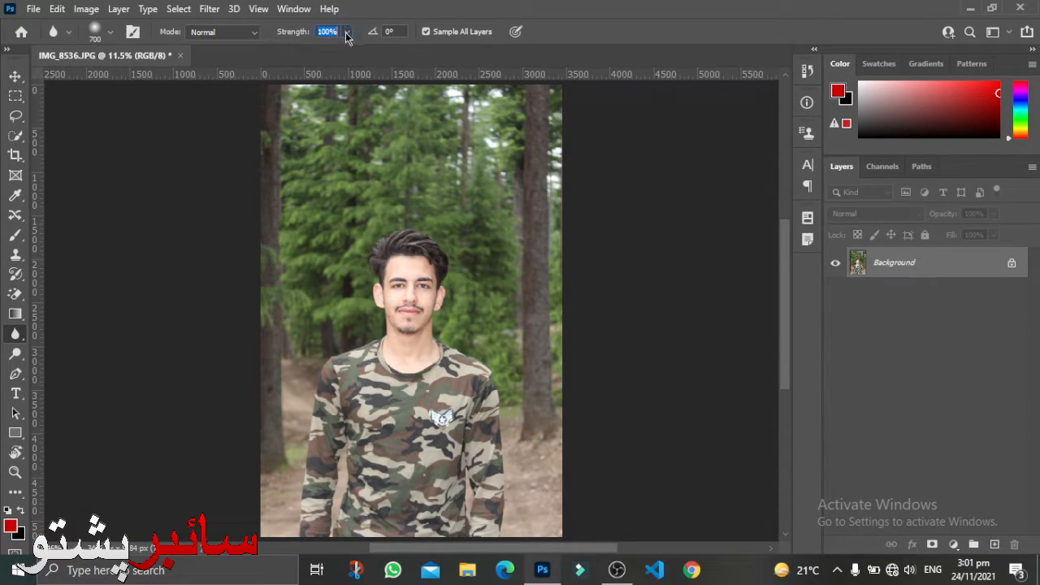
- Add a new empty layer, unlock the Background layer, and make the new layer active
click(995, 544)
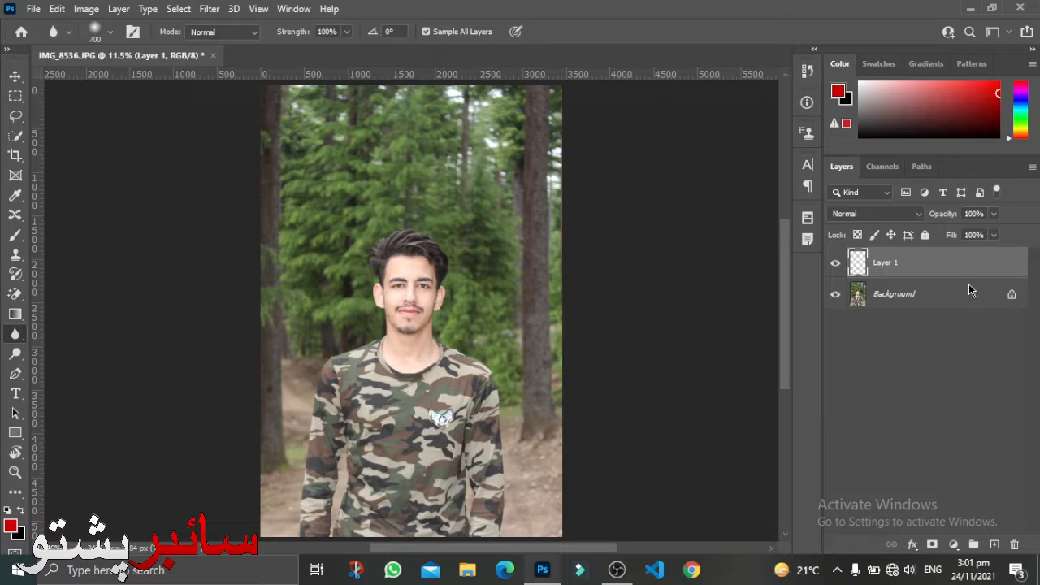
click(1012, 296)
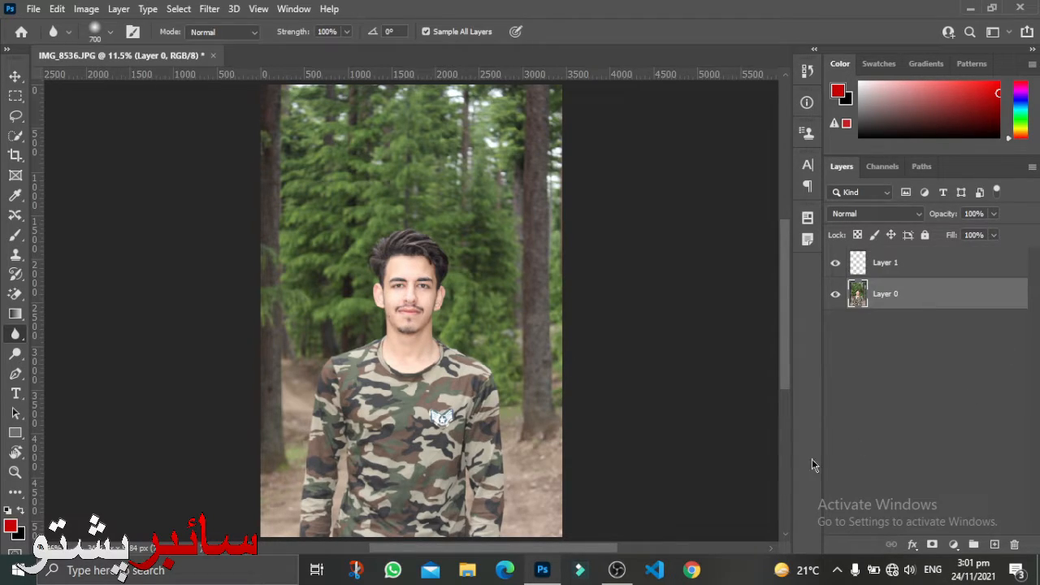
click(951, 269)
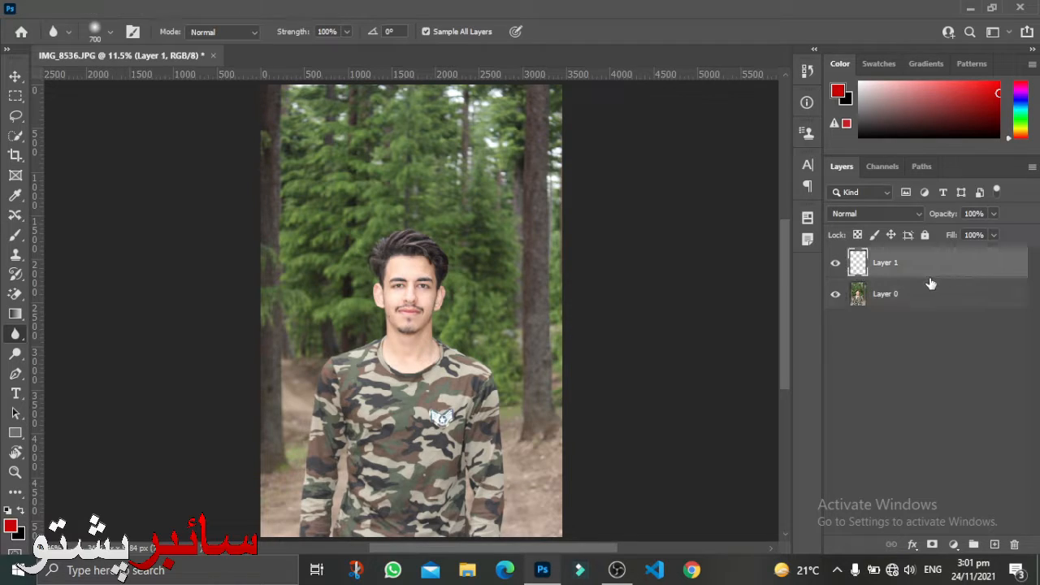
- Blur the man's face on Layer 1 with the 700 px Blur brush at 100% strength
click(15, 473)
click(428, 283)
click(421, 292)
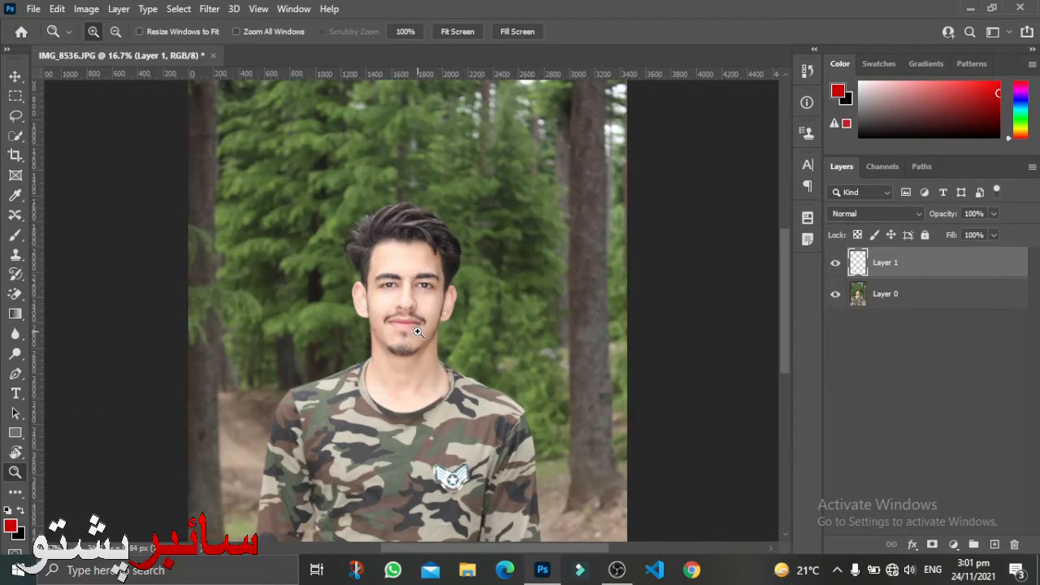
click(418, 331)
scroll(441, 363, up, 4)
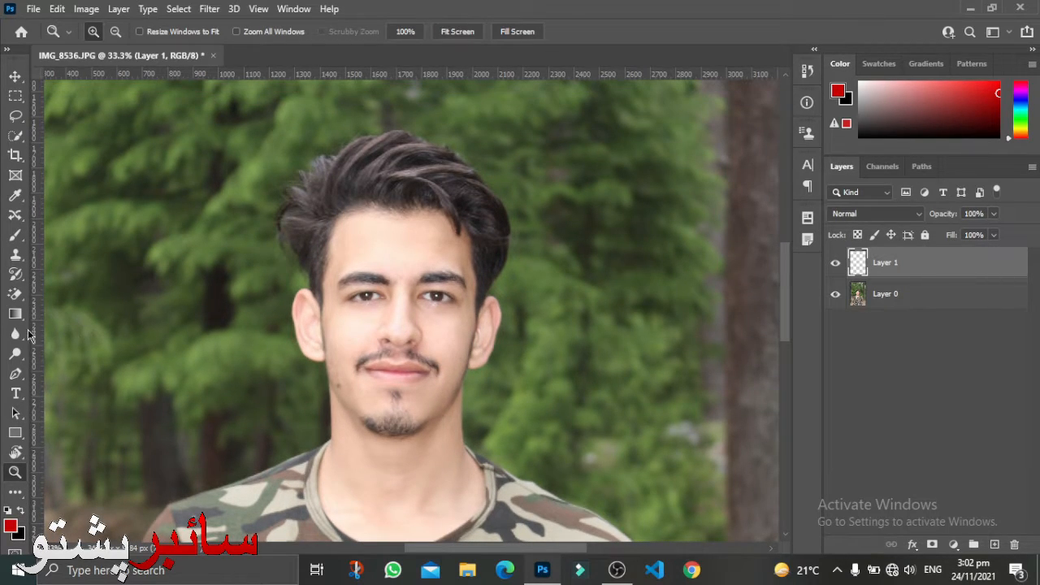
click(16, 335)
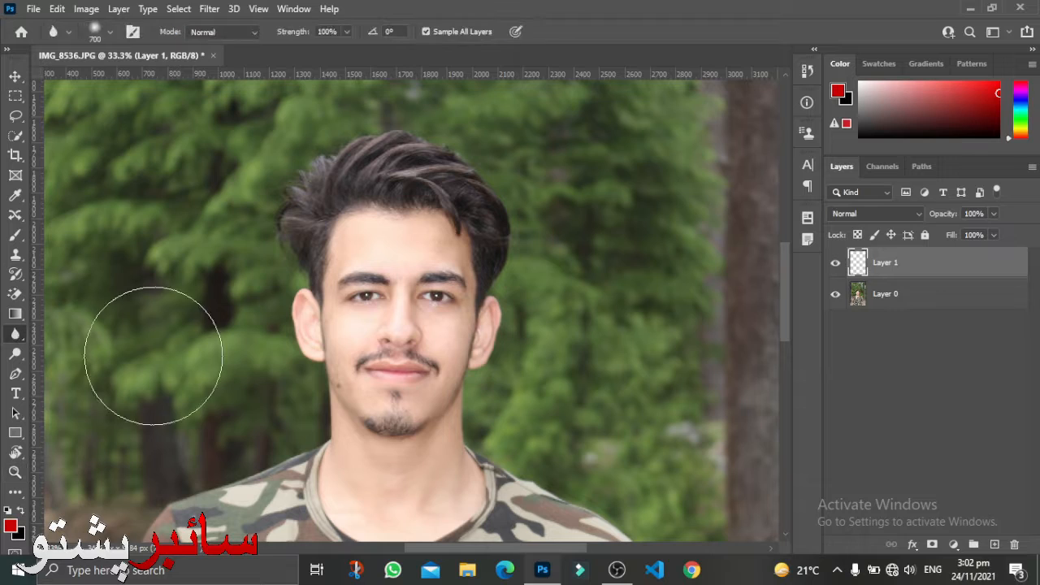
mouse_move(386, 357)
mouse_down()
mouse_move(370, 324)
mouse_move(435, 382)
mouse_move(435, 323)
mouse_move(422, 342)
mouse_move(430, 311)
mouse_move(414, 297)
mouse_move(428, 314)
mouse_move(422, 281)
mouse_move(413, 287)
mouse_move(397, 273)
mouse_move(399, 296)
mouse_move(390, 277)
mouse_move(391, 313)
mouse_move(372, 267)
mouse_move(404, 324)
mouse_move(386, 339)
mouse_move(418, 270)
mouse_move(431, 307)
mouse_move(421, 361)
mouse_move(398, 346)
mouse_move(393, 306)
mouse_move(393, 364)
mouse_move(414, 323)
mouse_move(402, 349)
mouse_move(393, 329)
mouse_move(403, 295)
mouse_move(399, 344)
mouse_move(422, 303)
mouse_move(406, 324)
mouse_move(391, 296)
mouse_move(405, 296)
mouse_move(387, 298)
mouse_move(417, 354)
mouse_move(378, 325)
mouse_move(423, 268)
mouse_up()
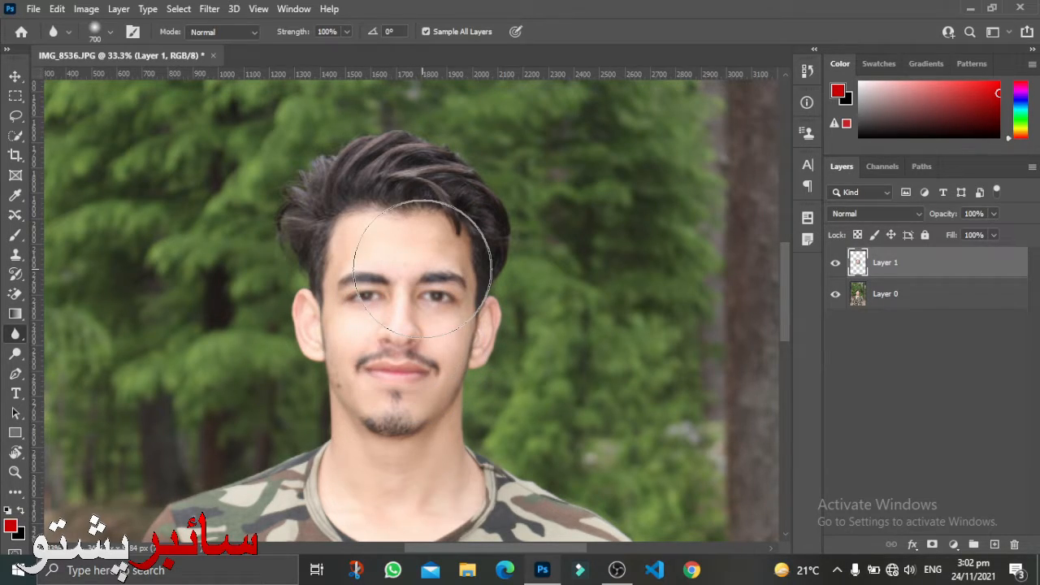
- Set the Blur brush's hardness to 100% and blur the face further on Layer 1
right_click(422, 268)
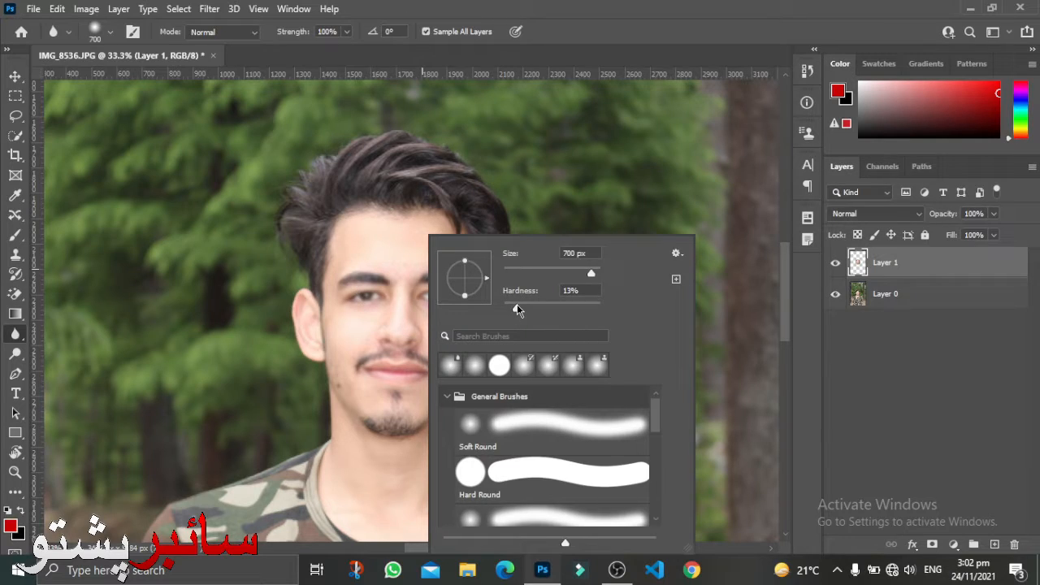
drag(517, 304, 647, 316)
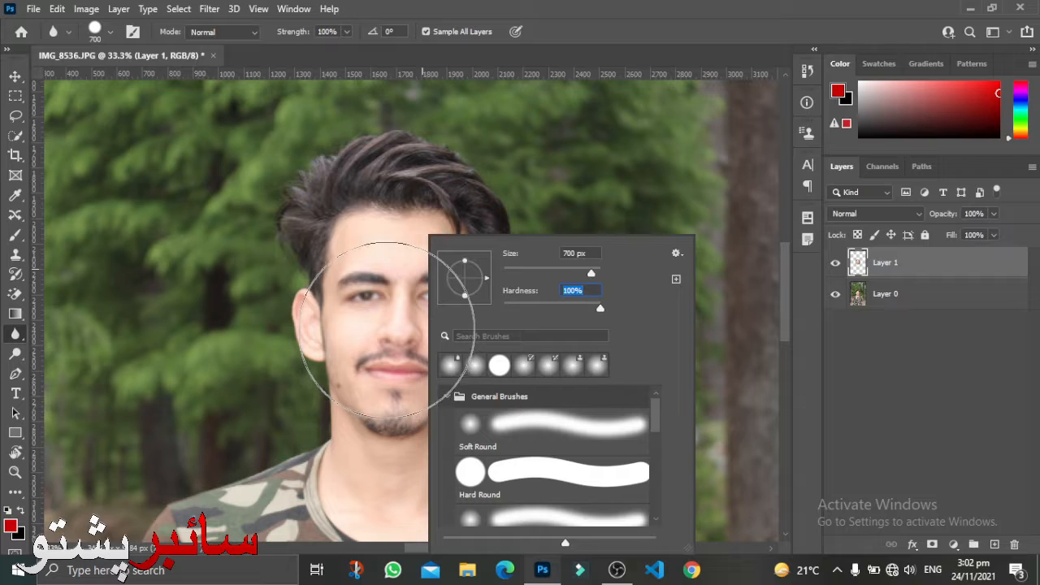
click(926, 271)
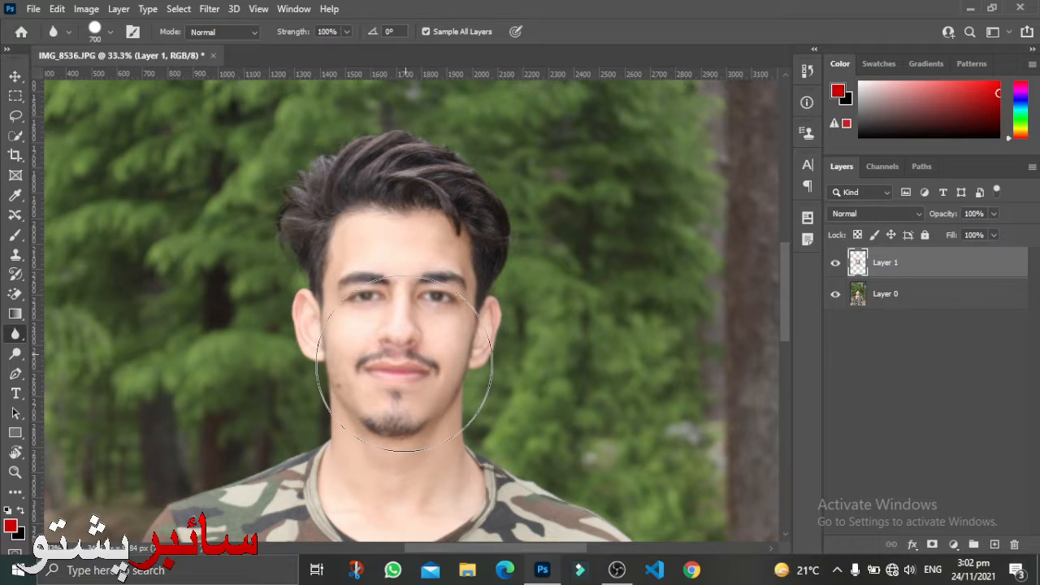
- Compare the face with and without the blur by toggling Layer 1's visibility
click(836, 263)
click(837, 264)
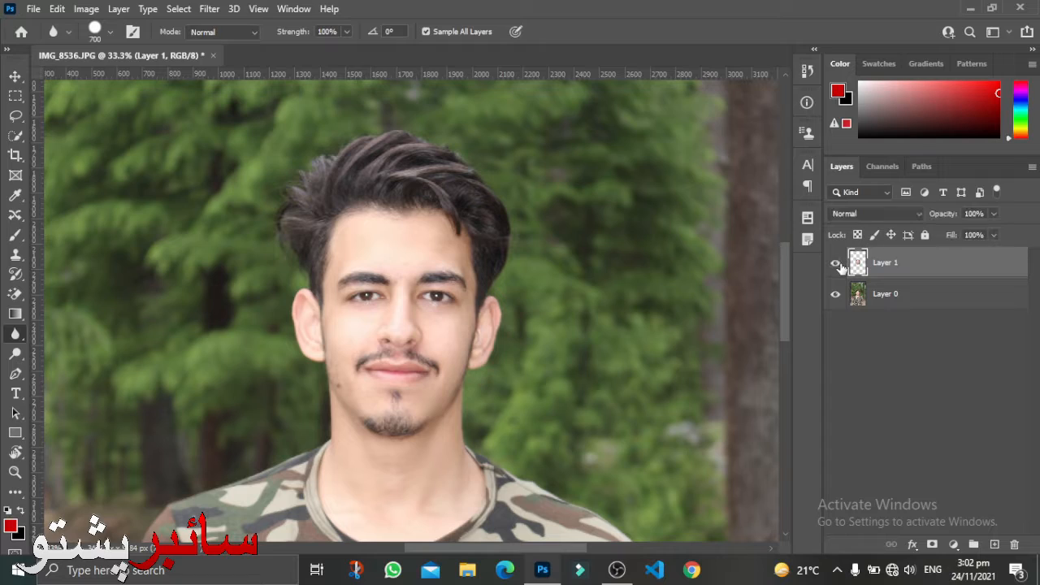
click(836, 264)
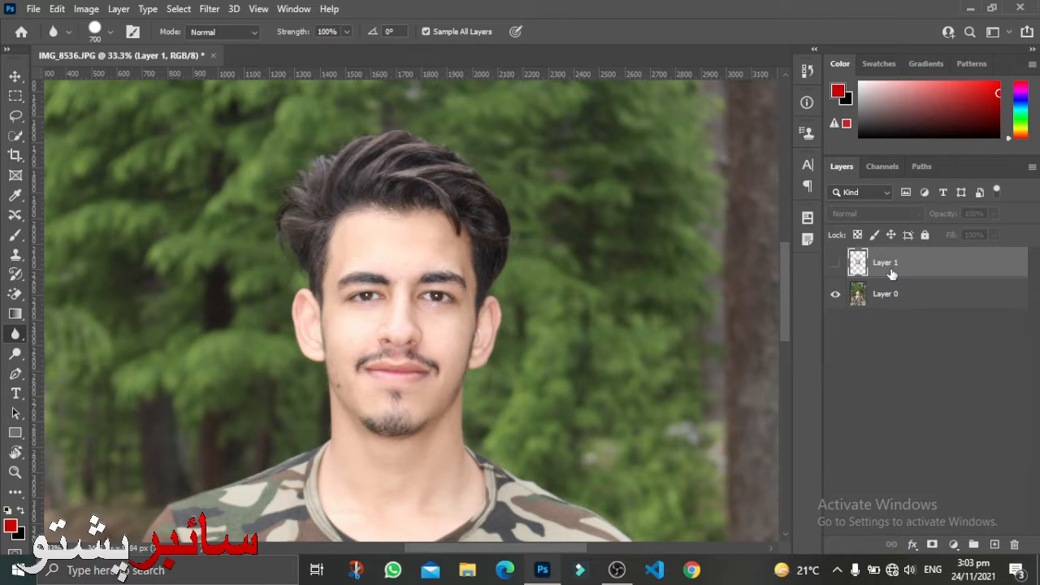
- Replace the blurred Layer 1 with a new empty layer and choose the Sharpen tool
key(Delete)
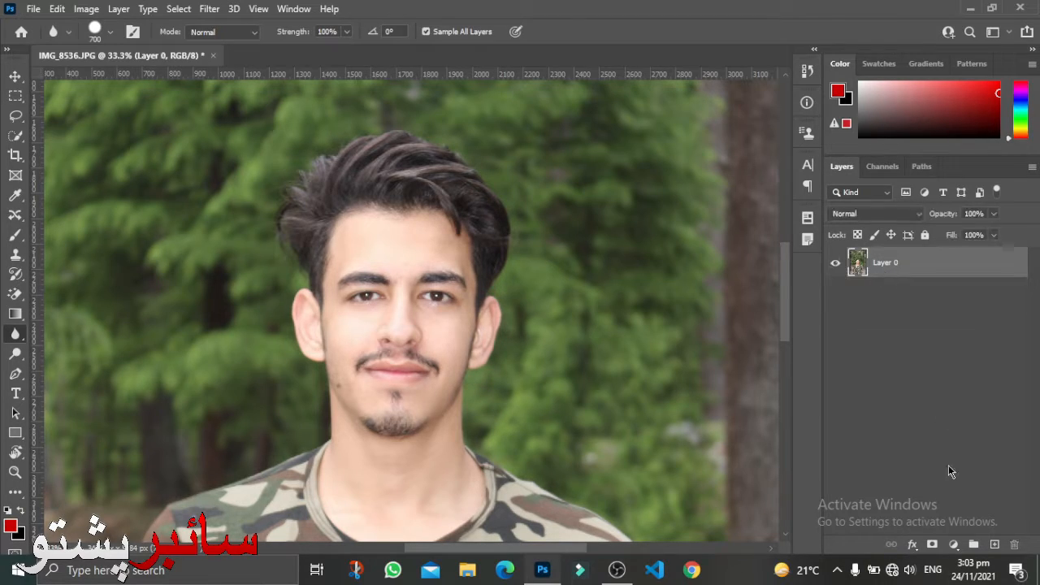
click(994, 545)
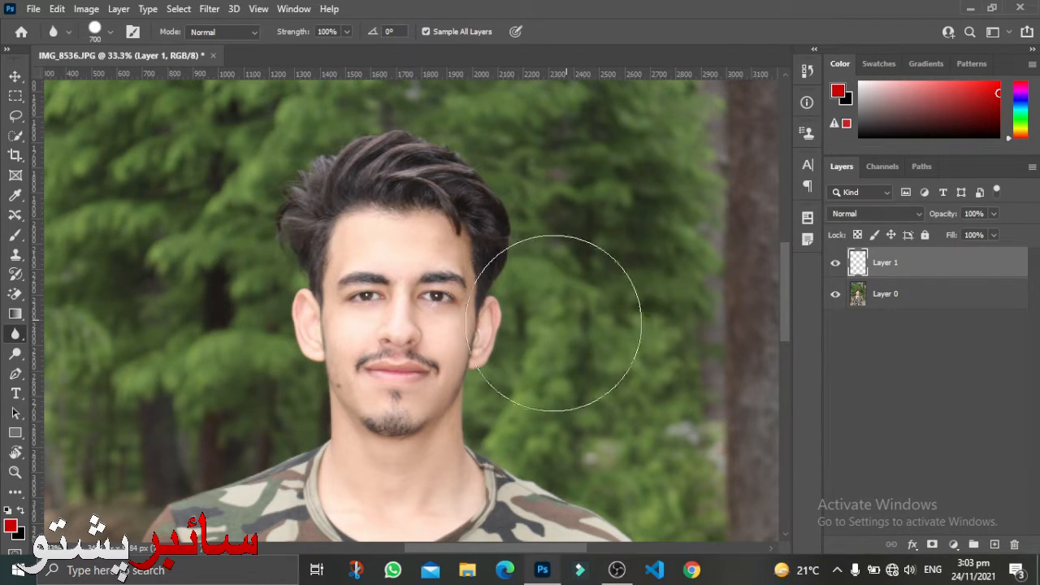
right_click(17, 340)
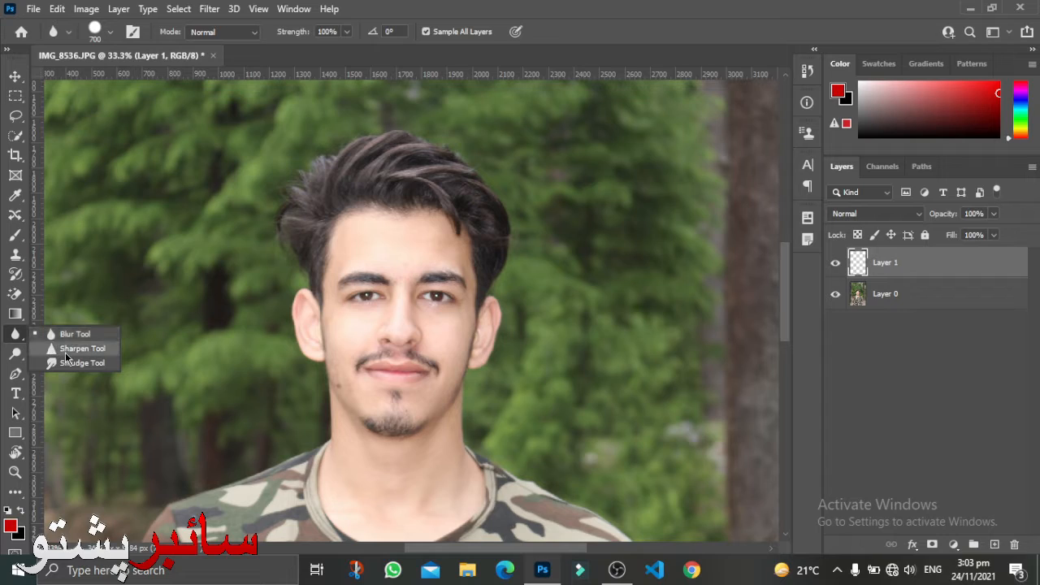
click(69, 349)
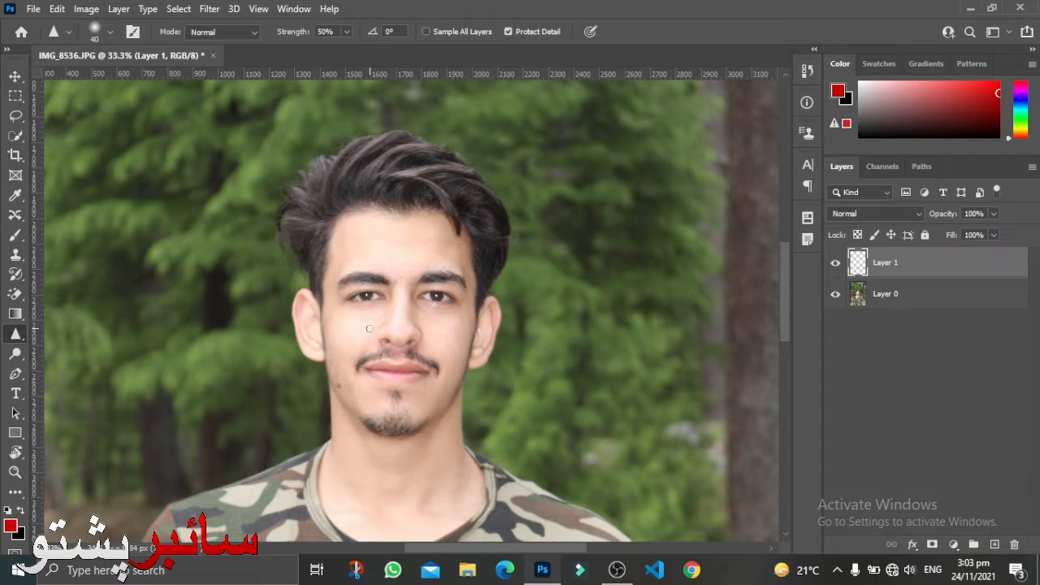
- Set the Sharpen brush to 175 px with 100% hardness
key(bracketright)
key(bracketright)
key(bracketright)
right_click(313, 177)
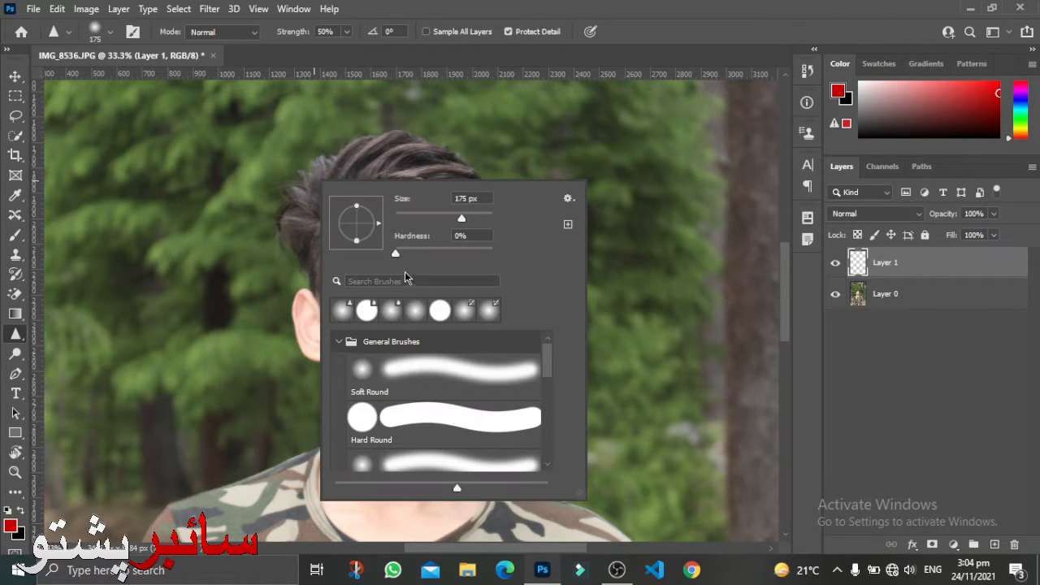
drag(415, 253, 493, 253)
click(299, 233)
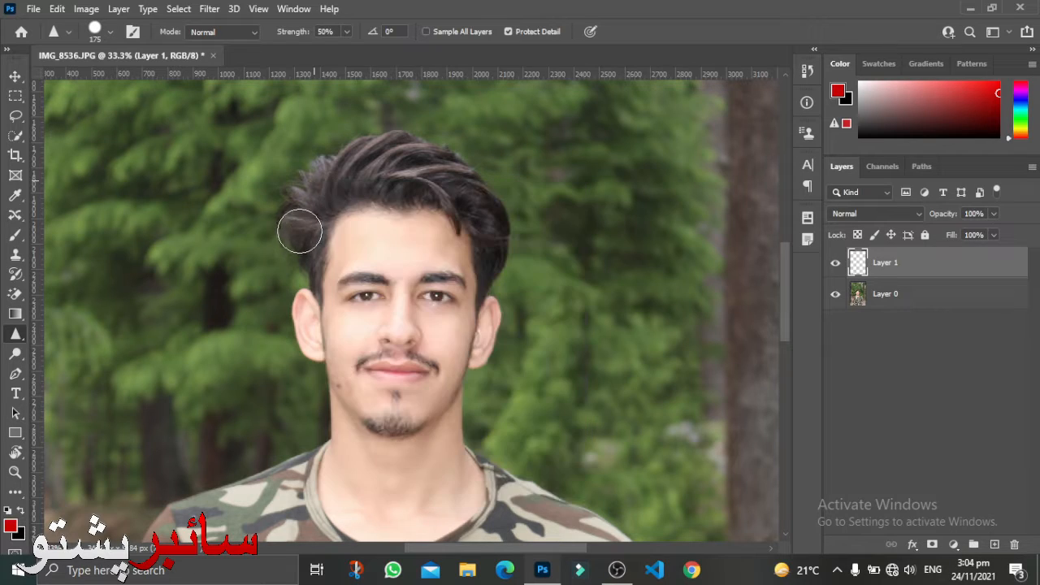
- Try to sharpen the man's hair on the empty layer at 50% strength
mouse_move(319, 168)
mouse_down()
mouse_move(295, 218)
mouse_move(302, 230)
mouse_move(333, 166)
mouse_move(419, 166)
mouse_move(409, 162)
mouse_move(397, 164)
mouse_move(457, 191)
mouse_move(491, 258)
mouse_move(467, 208)
mouse_move(428, 181)
mouse_move(350, 173)
mouse_move(412, 176)
mouse_move(427, 181)
mouse_move(388, 174)
mouse_move(331, 186)
mouse_move(352, 171)
mouse_move(307, 216)
mouse_move(322, 188)
mouse_up()
mouse_move(420, 196)
mouse_down()
mouse_move(410, 188)
mouse_move(431, 184)
mouse_up()
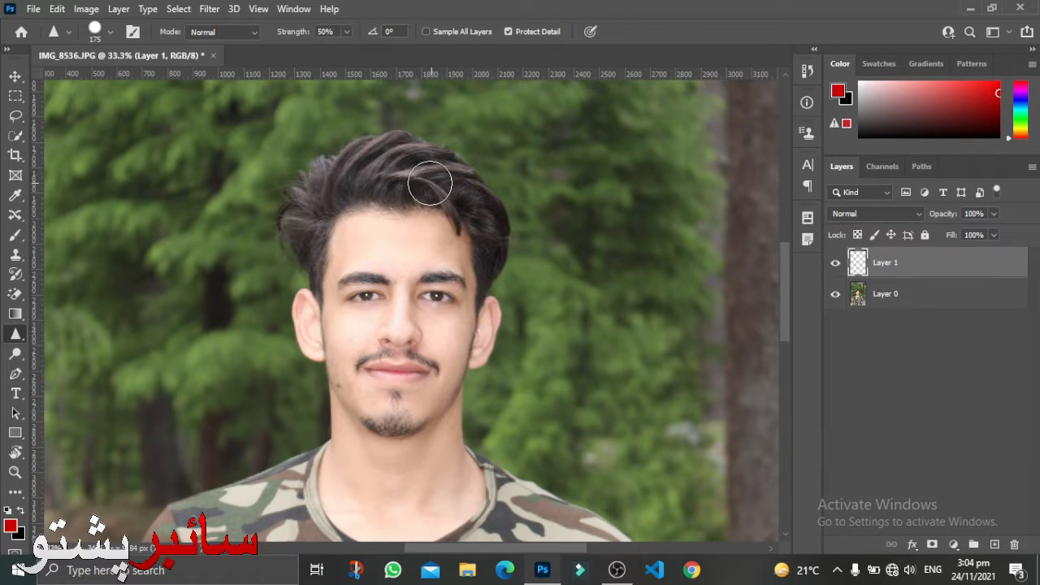
mouse_move(430, 187)
mouse_down()
mouse_move(371, 170)
mouse_move(393, 173)
mouse_up()
- Set the Sharpen tool's strength to 100% and enable Sample All Layers
click(346, 31)
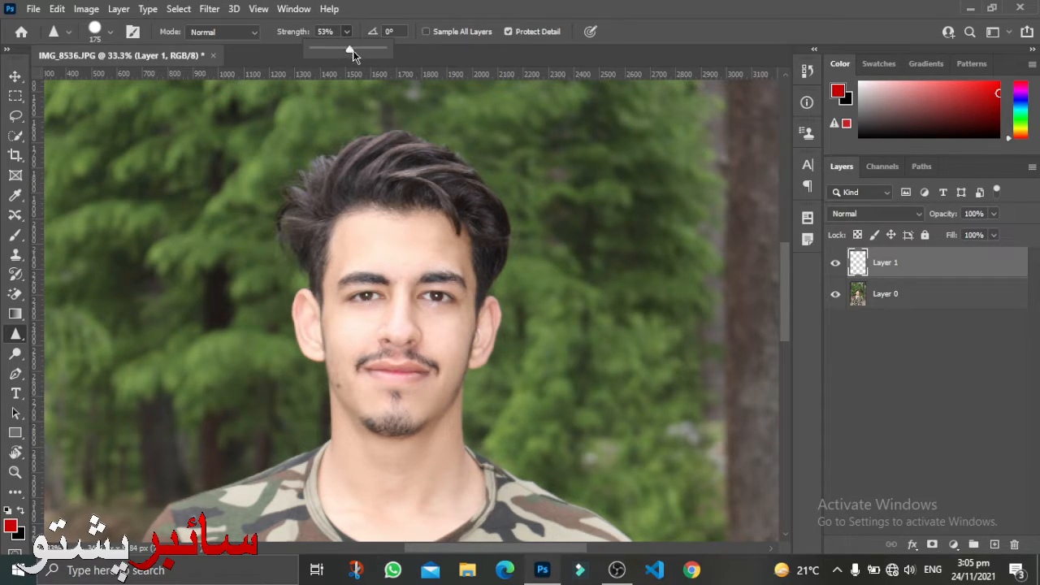
drag(353, 51, 417, 104)
click(427, 30)
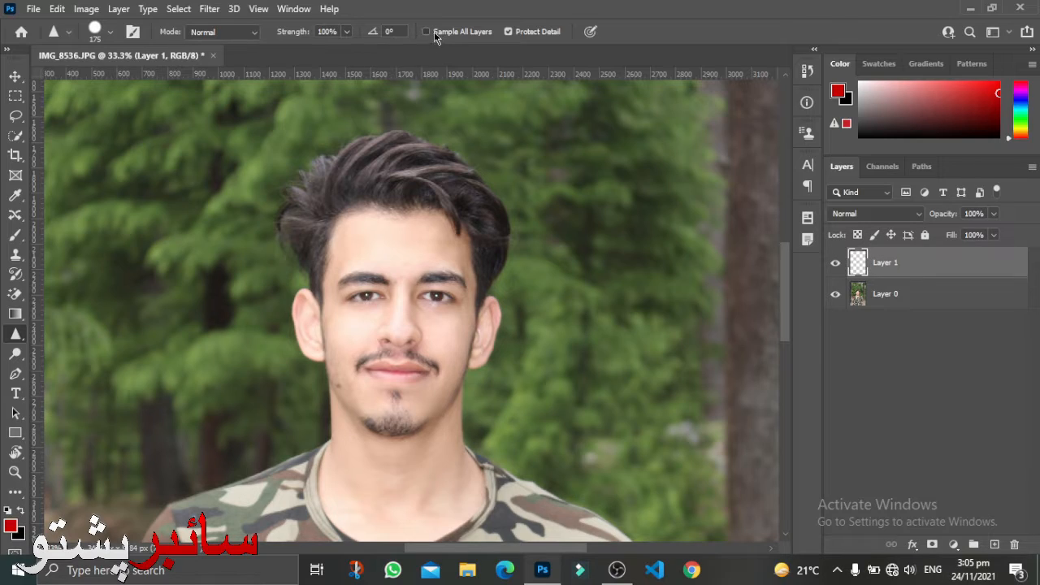
- Sharpen the man's hair, eyebrows, moustache and beard on Layer 1
mouse_move(510, 234)
mouse_down()
mouse_move(501, 225)
mouse_move(511, 216)
mouse_up()
mouse_move(294, 248)
mouse_down()
mouse_move(304, 201)
mouse_move(336, 172)
mouse_move(368, 163)
mouse_move(454, 185)
mouse_move(507, 234)
mouse_move(430, 172)
mouse_move(427, 154)
mouse_move(376, 140)
mouse_move(344, 149)
mouse_move(342, 163)
mouse_move(400, 174)
mouse_move(297, 173)
mouse_move(369, 182)
mouse_move(367, 218)
mouse_move(341, 184)
mouse_move(354, 184)
mouse_move(307, 219)
mouse_move(325, 258)
mouse_up()
scroll(541, 338, down, 1)
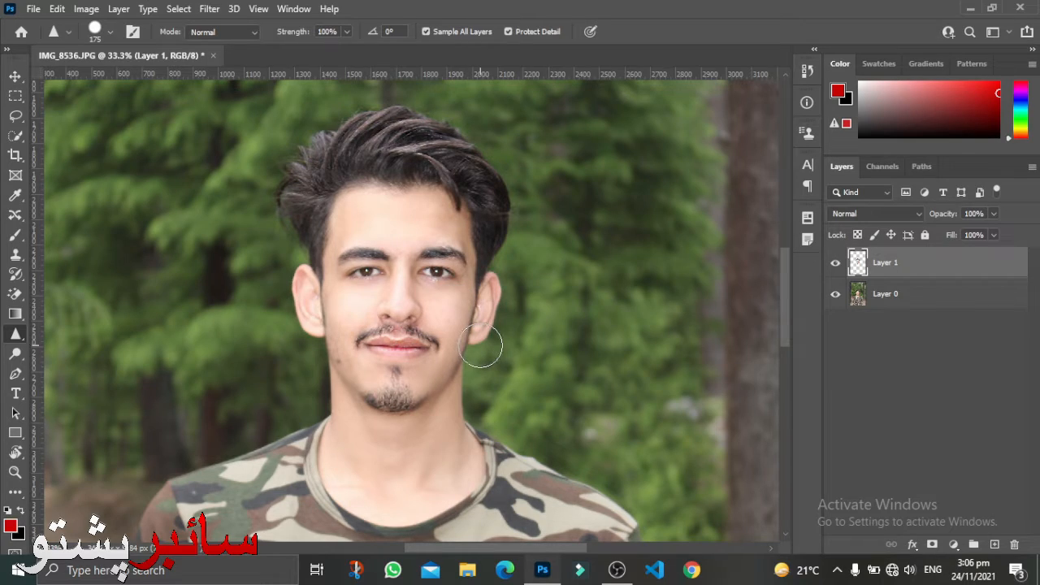
- Compare the portrait with and without the sharpening by toggling Layer 1's visibility
click(836, 267)
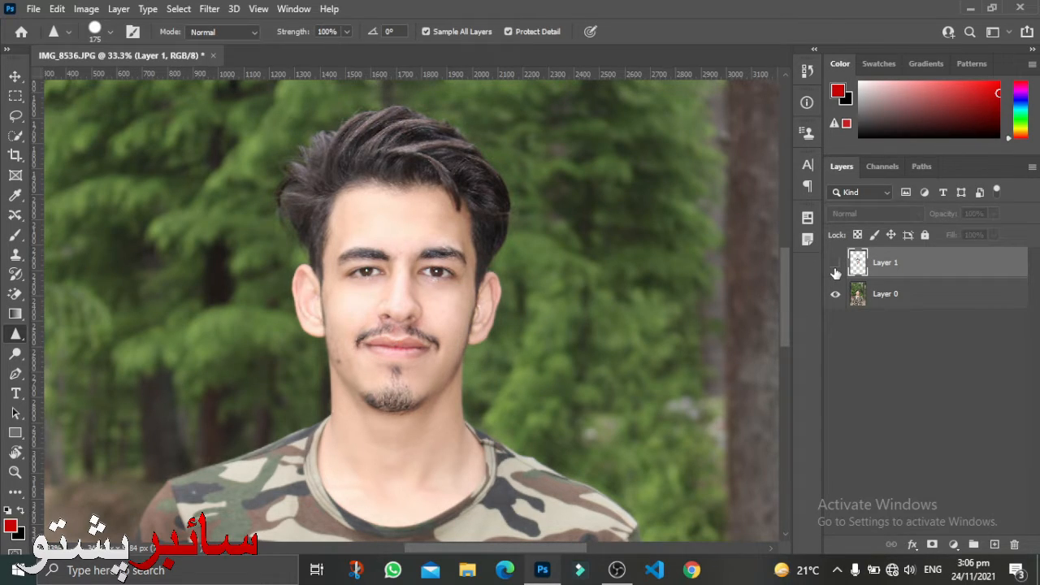
click(835, 272)
click(835, 272)
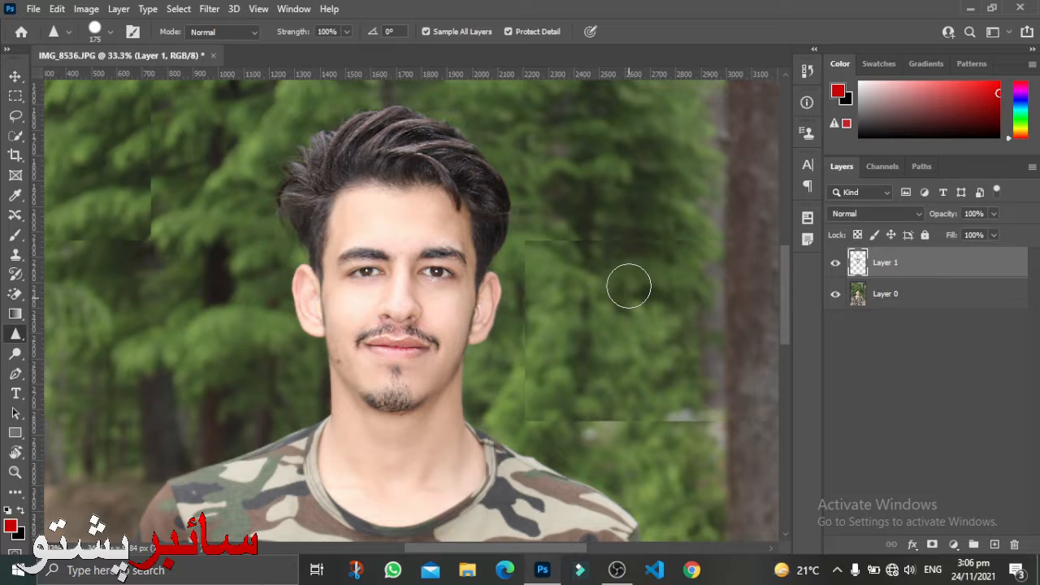
- Oversharpen the man's hair on Layer 1 with repeated strokes of the 175 px Sharpen brush
scroll(616, 286, up, 1)
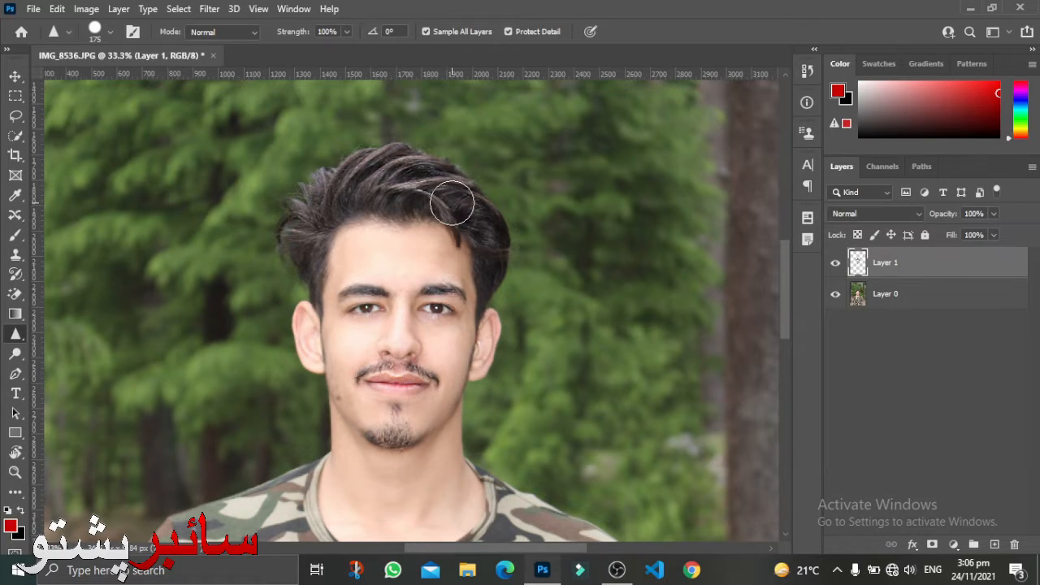
mouse_move(452, 203)
mouse_down()
mouse_move(434, 180)
mouse_move(451, 201)
mouse_move(399, 177)
mouse_move(328, 196)
mouse_move(495, 239)
mouse_move(494, 225)
mouse_move(312, 237)
mouse_up()
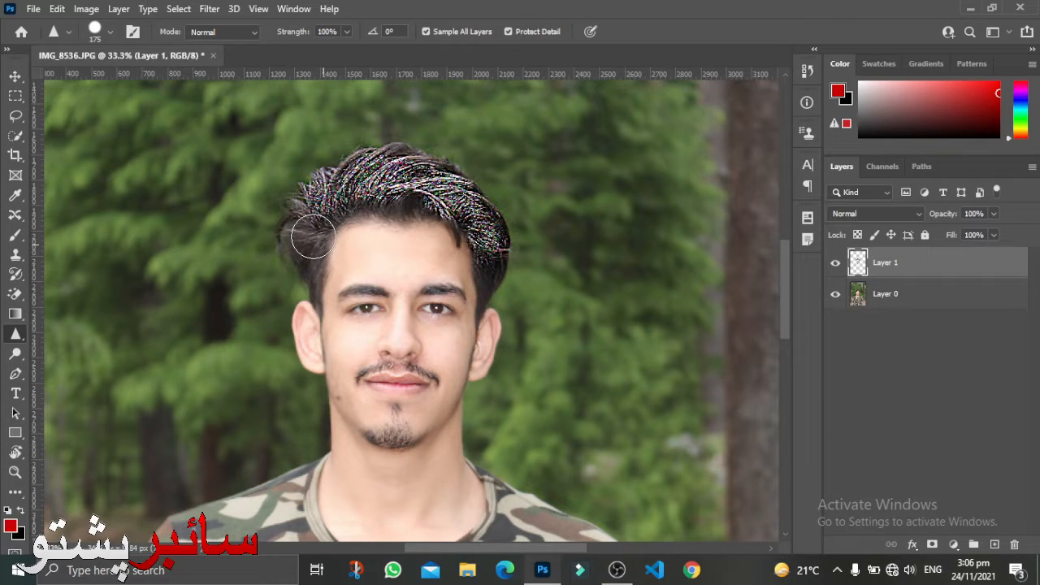
mouse_move(313, 236)
mouse_down()
mouse_move(531, 274)
mouse_move(486, 229)
mouse_up()
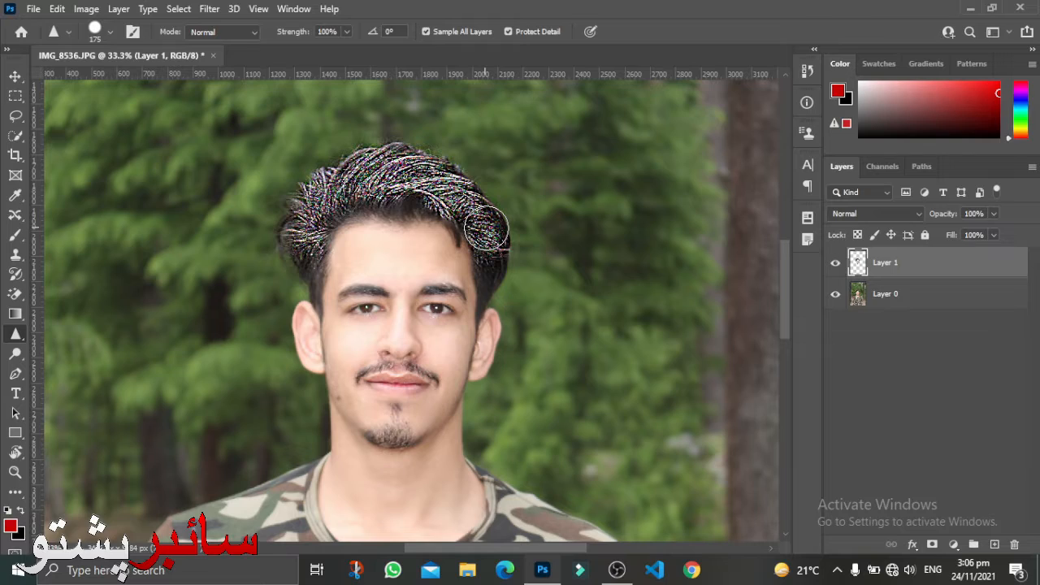
- Replace the sharpened layer with a new empty layer and choose the Smudge tool
key(Delete)
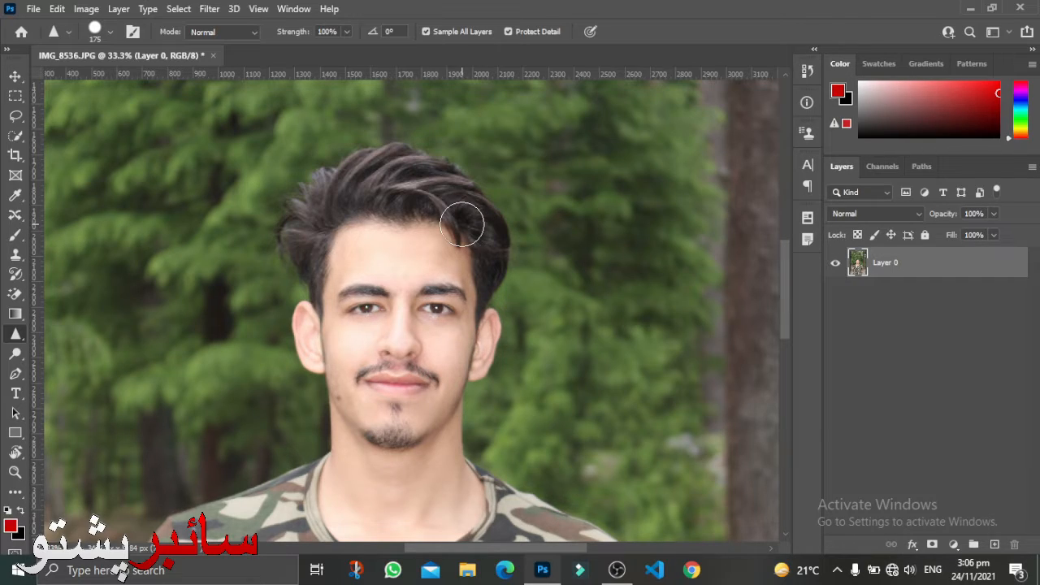
click(994, 544)
right_click(20, 337)
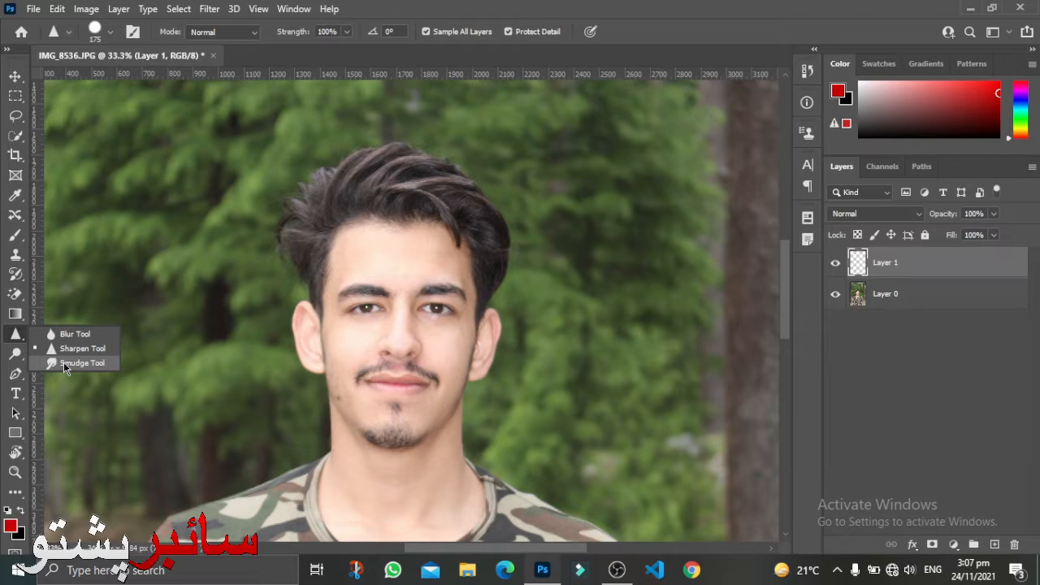
click(63, 362)
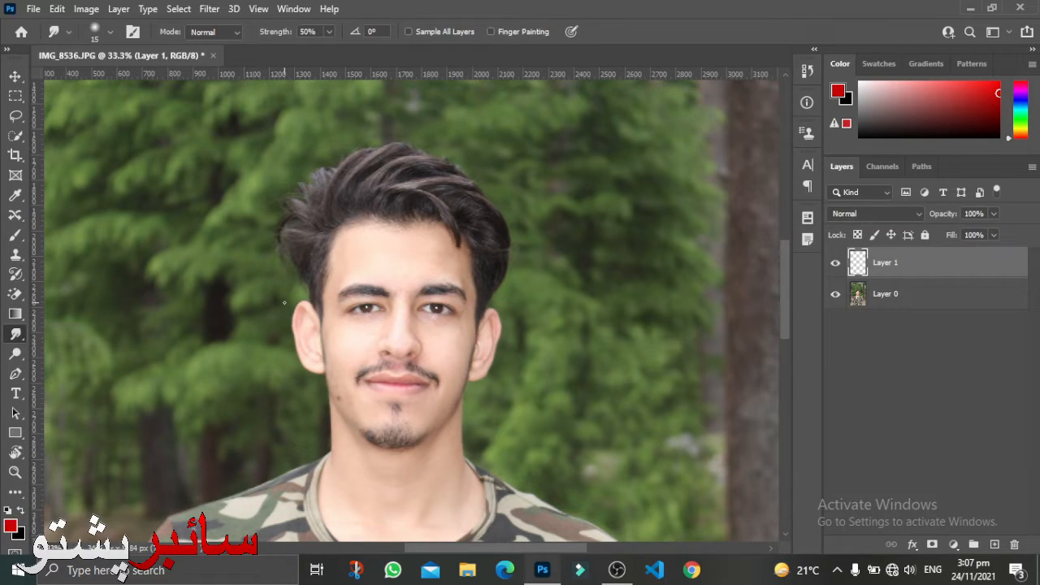
- Enlarge the Smudge brush in repeated increments
key(bracketright)
key(bracketright)
key(bracketright)
key(bracketright)
key(bracketright)
key(bracketright)
key(bracketright)
key(bracketright)
key(bracketright)
key(bracketright)
key(bracketright)
- Paint a soft red 200 px brush stroke across the man's forehead on Layer 1 and undo it
click(15, 236)
mouse_move(232, 288)
mouse_down()
mouse_move(528, 246)
mouse_move(502, 246)
mouse_up()
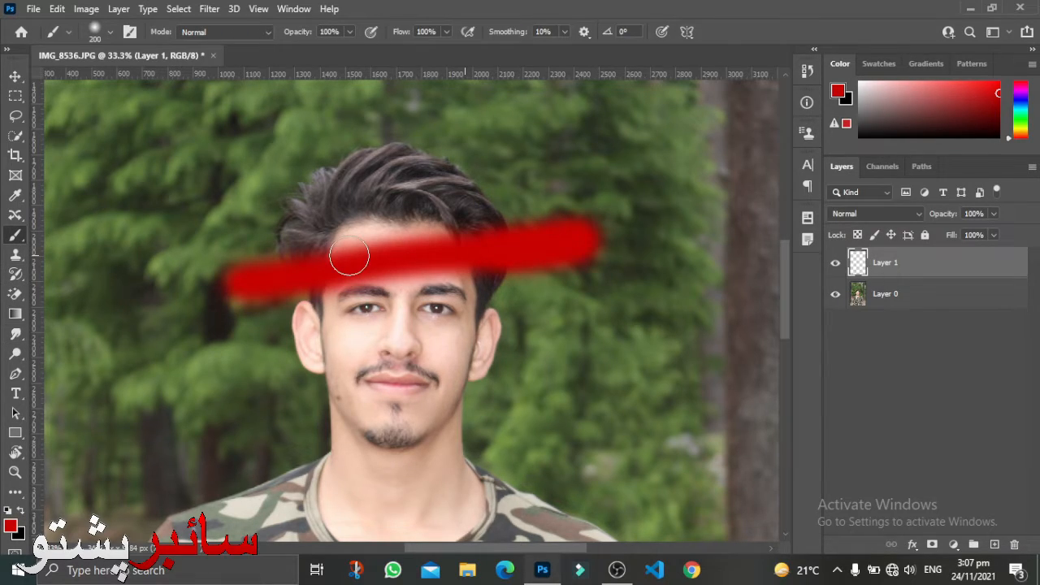
drag(349, 257, 365, 298)
key(ctrl+z)
- Paint a solid red stroke across the man's forehead on Layer 1 with the 200 px Hard Round brush
right_click(384, 276)
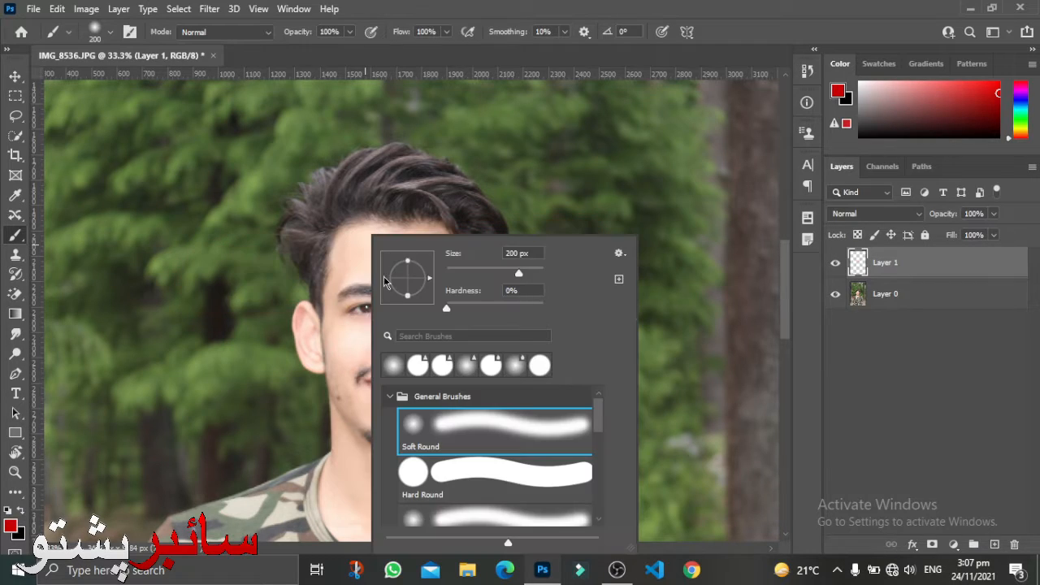
click(415, 473)
mouse_move(200, 296)
mouse_down()
mouse_move(599, 232)
mouse_move(584, 237)
mouse_up()
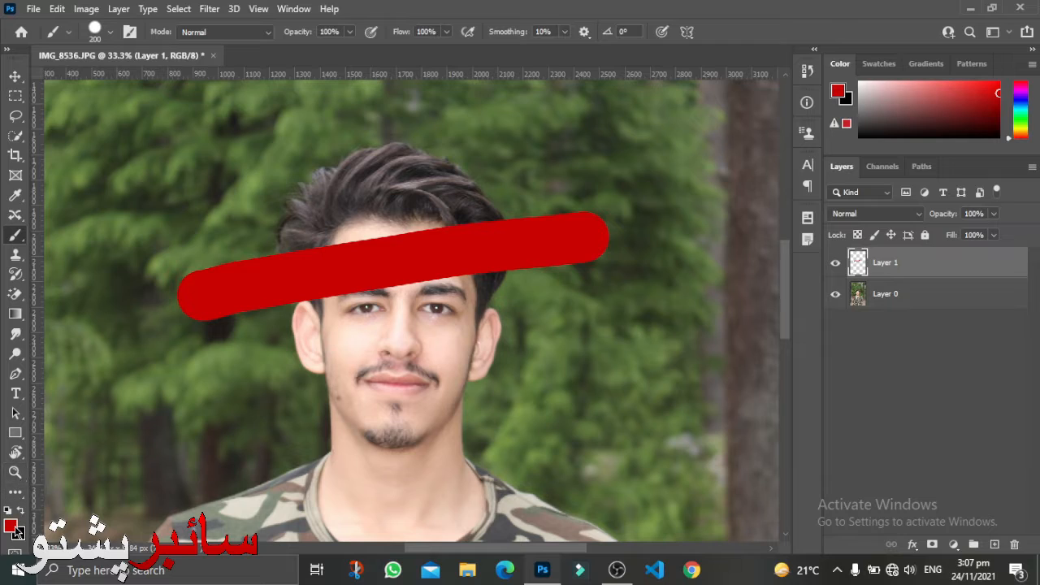
- Set the foreground colour to blue 00a5c8 and paint a thick band across the eyes, overlapping the red stroke's lower edge
click(10, 527)
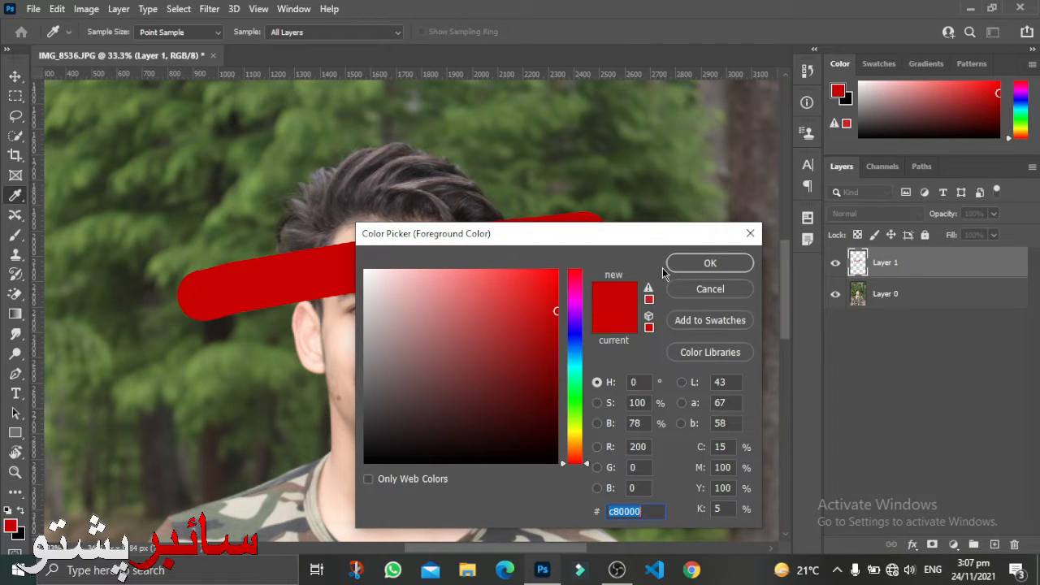
click(573, 360)
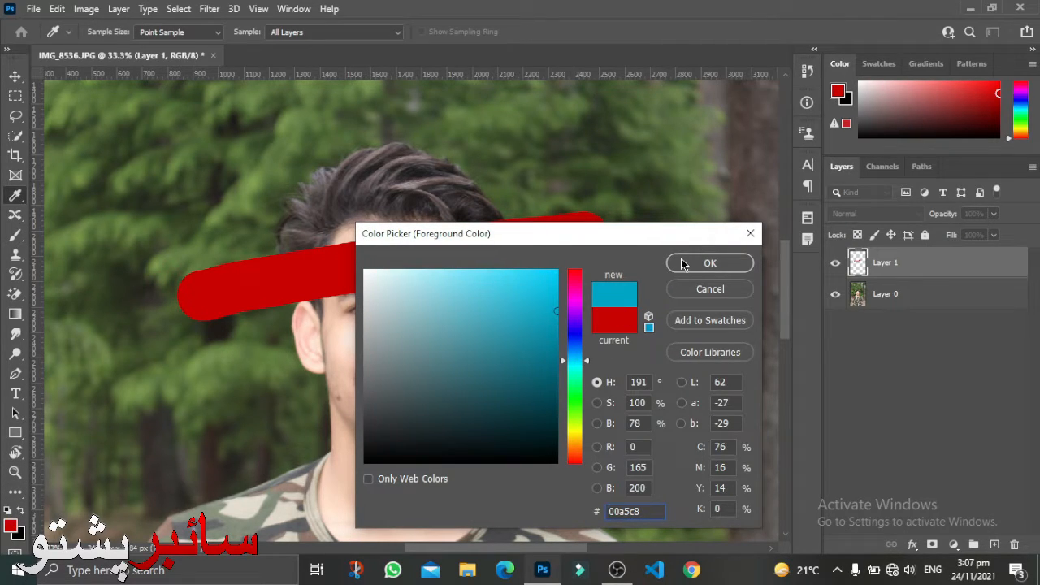
click(710, 263)
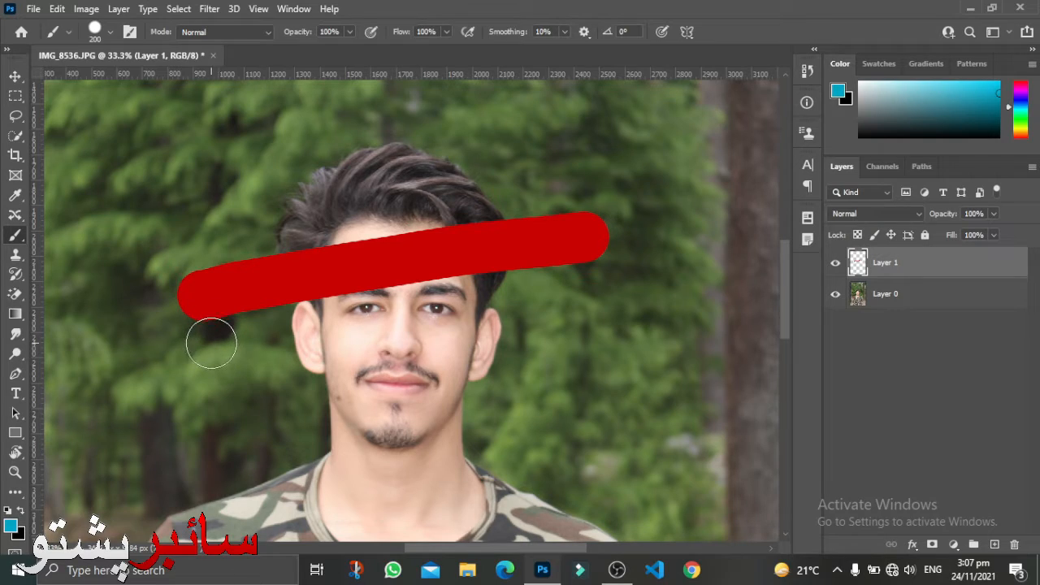
click(212, 342)
mouse_move(265, 336)
mouse_down()
mouse_move(466, 313)
mouse_move(581, 277)
mouse_up()
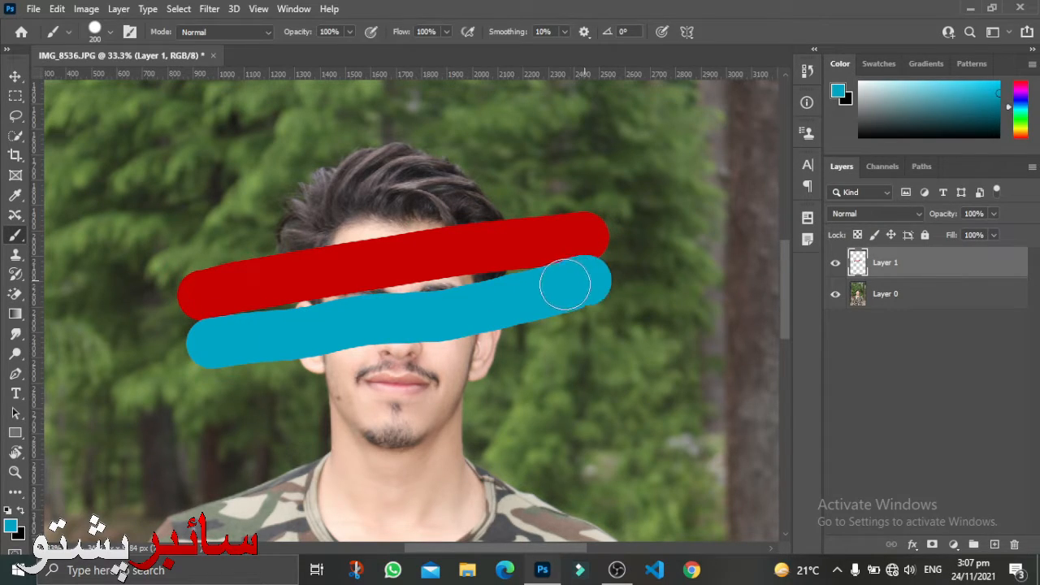
drag(443, 302, 225, 316)
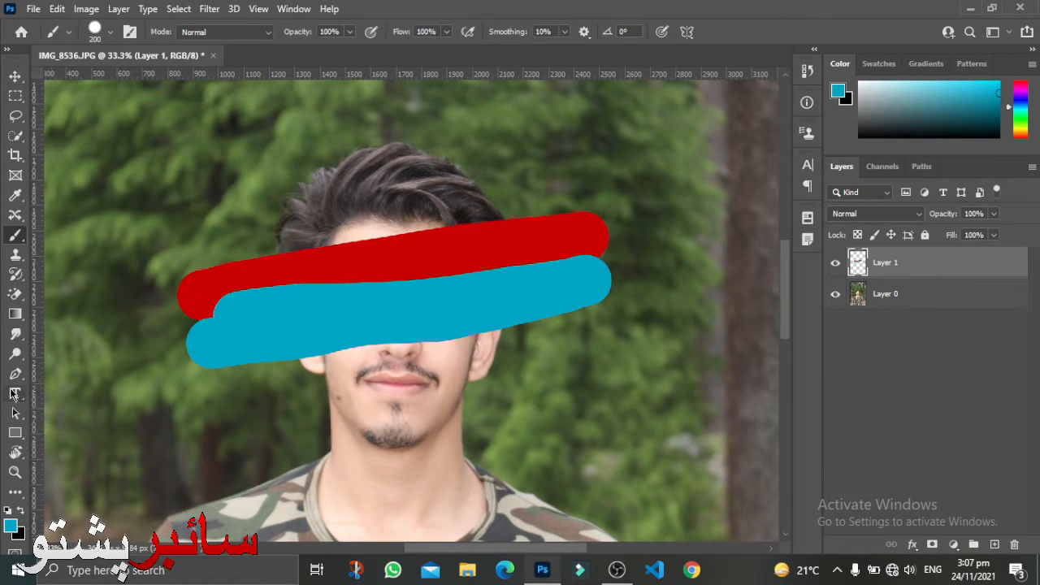
- Smudge the boundary between the red and blue bands into wavy edges with the 150 px Smudge tool at 50% strength
click(15, 334)
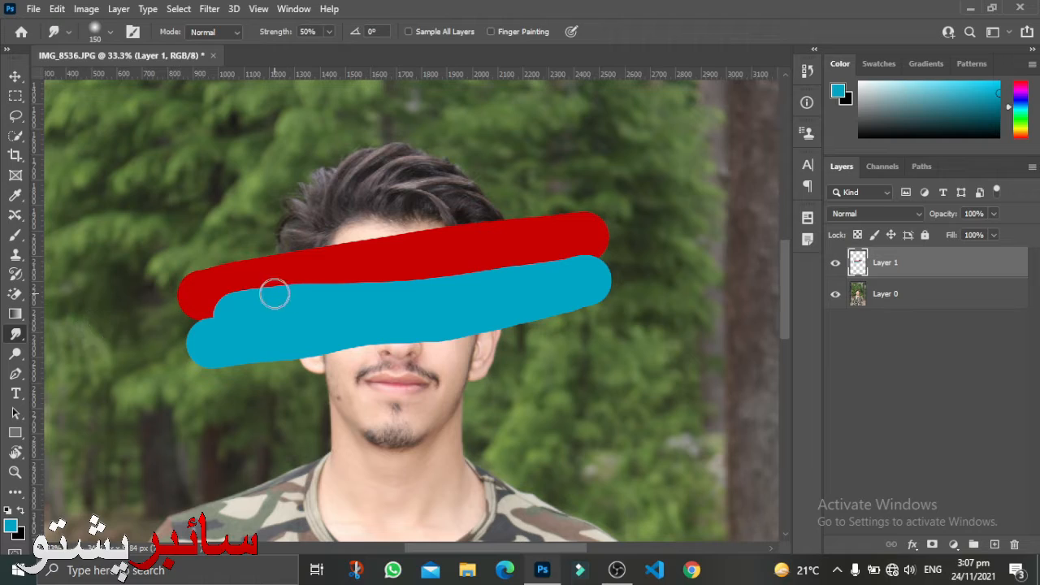
mouse_move(324, 298)
mouse_down()
mouse_move(351, 276)
mouse_move(348, 288)
mouse_move(336, 269)
mouse_move(352, 287)
mouse_move(333, 279)
mouse_move(378, 275)
mouse_move(424, 290)
mouse_move(476, 281)
mouse_move(482, 269)
mouse_move(514, 279)
mouse_move(543, 247)
mouse_move(528, 271)
mouse_up()
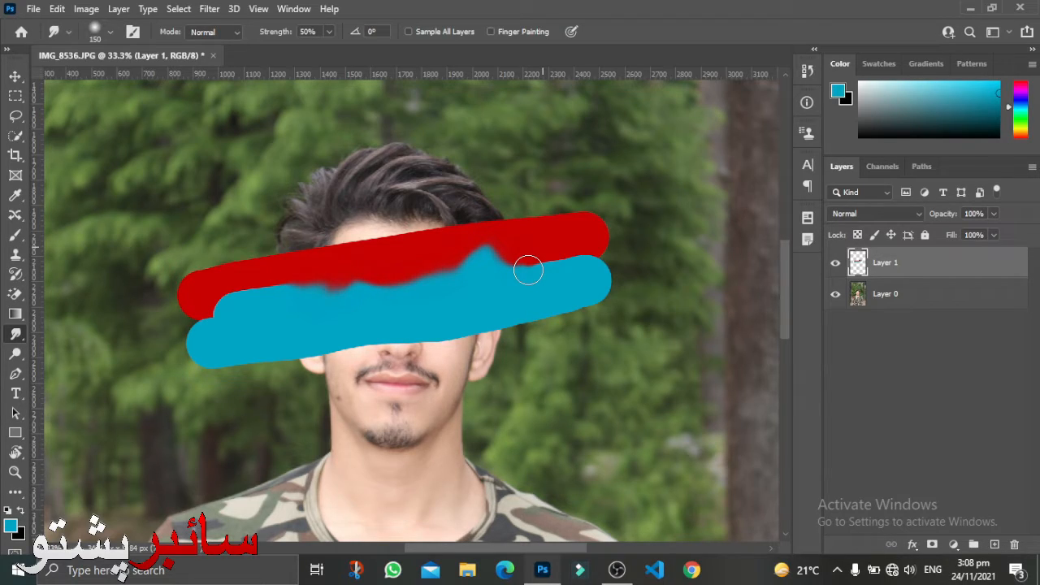
drag(528, 271, 564, 287)
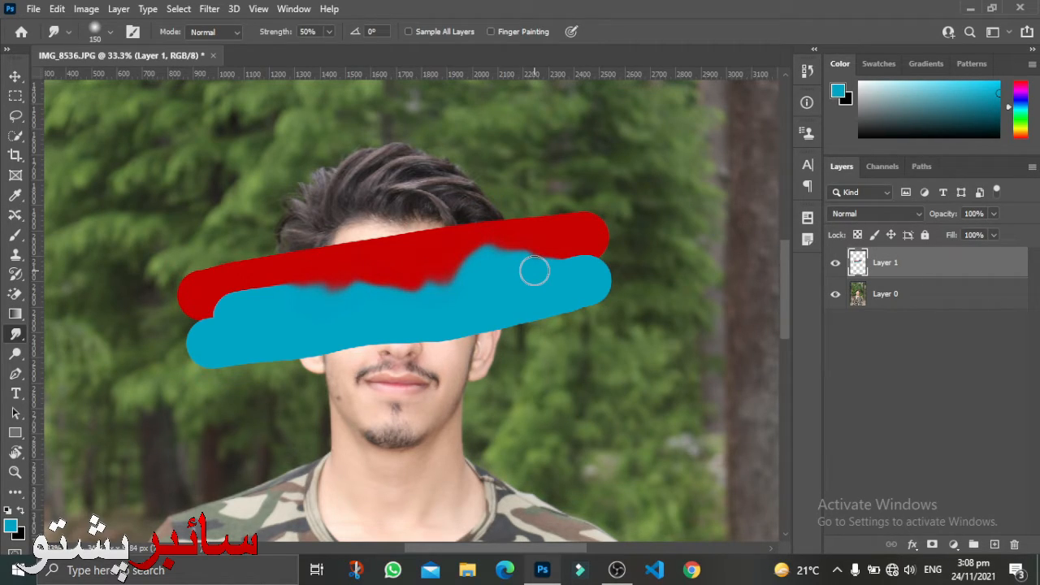
drag(309, 286, 236, 289)
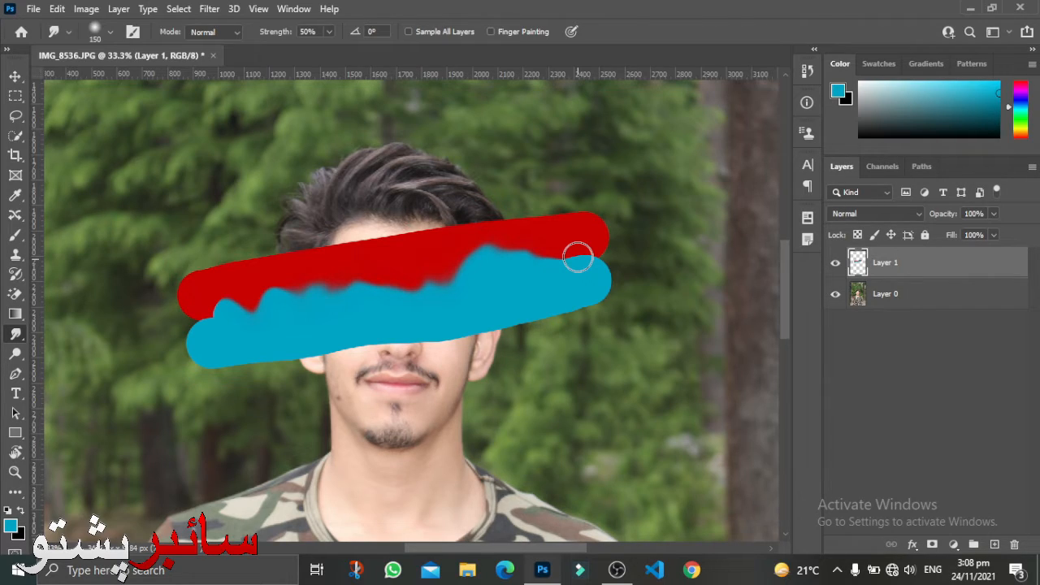
drag(577, 257, 509, 289)
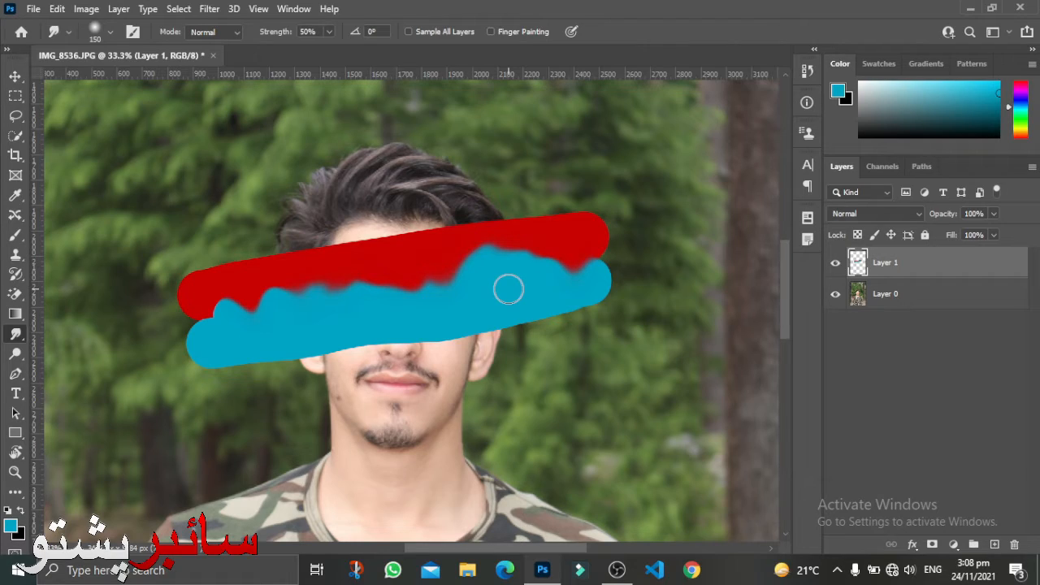